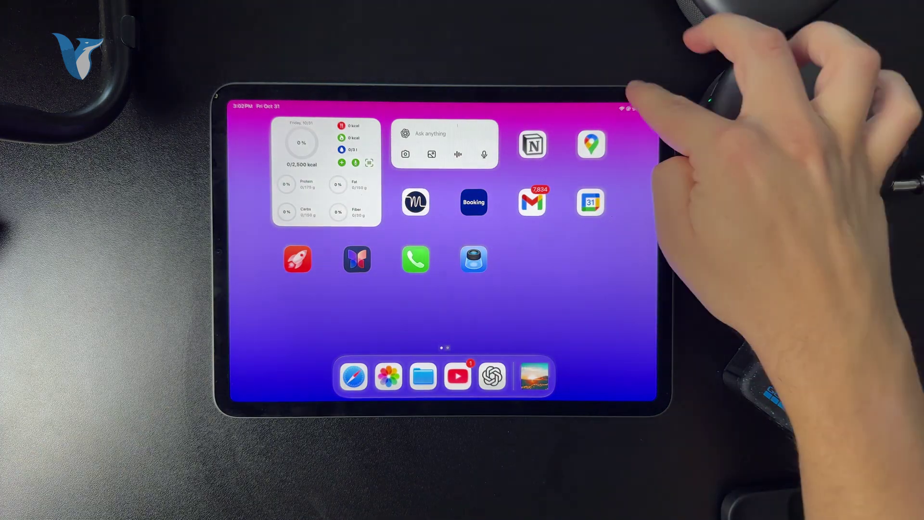
Step: Send YouTube's audio to the AirPods Max from Control Center's media player
{"action": "left_click_drag", "start_coordinate": [636, 105], "coordinate": [636, 231]}
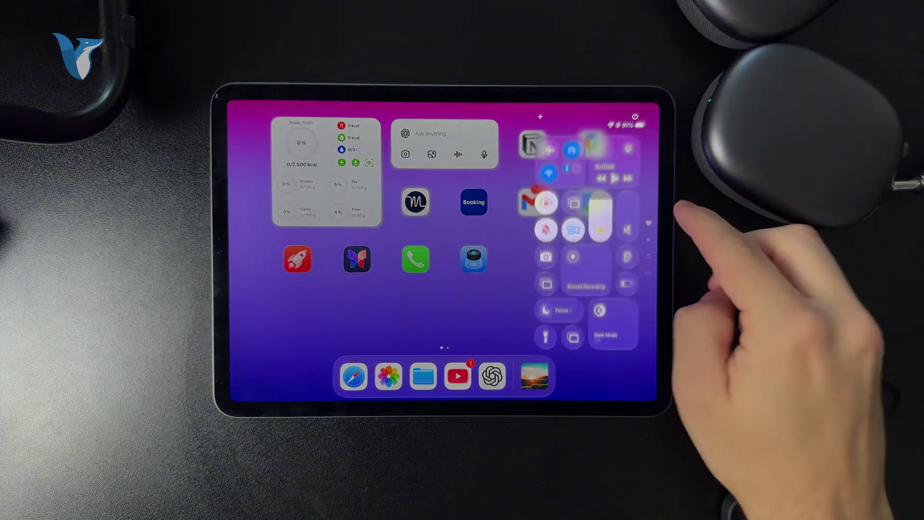
{"action": "left_click", "coordinate": [619, 165]}
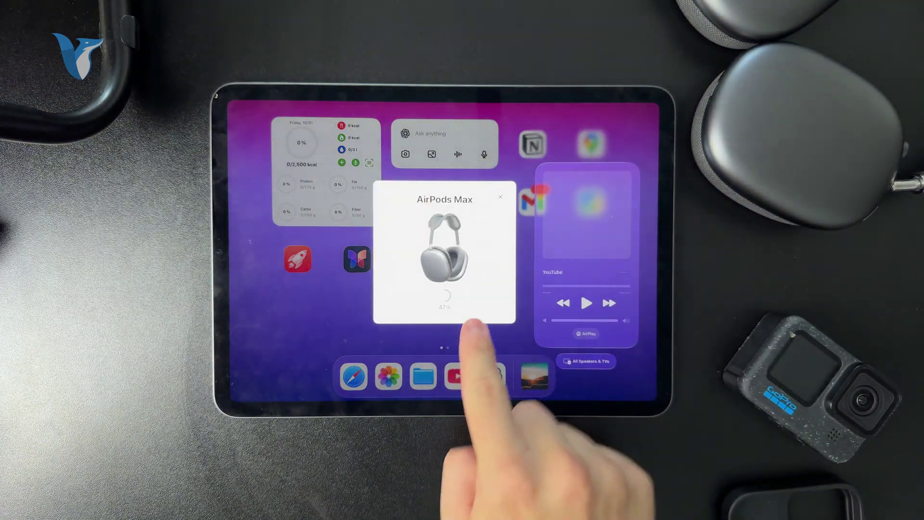
{"action": "left_click", "coordinate": [501, 197]}
{"action": "left_click", "coordinate": [589, 333]}
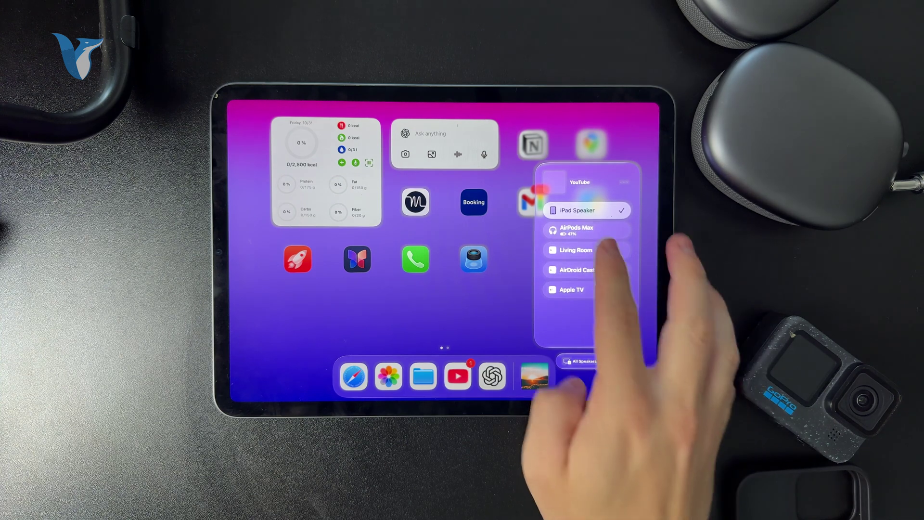
{"action": "left_click", "coordinate": [577, 229]}
Step: Close the output list and Control Center, then launch Settings
{"action": "left_click", "coordinate": [603, 138]}
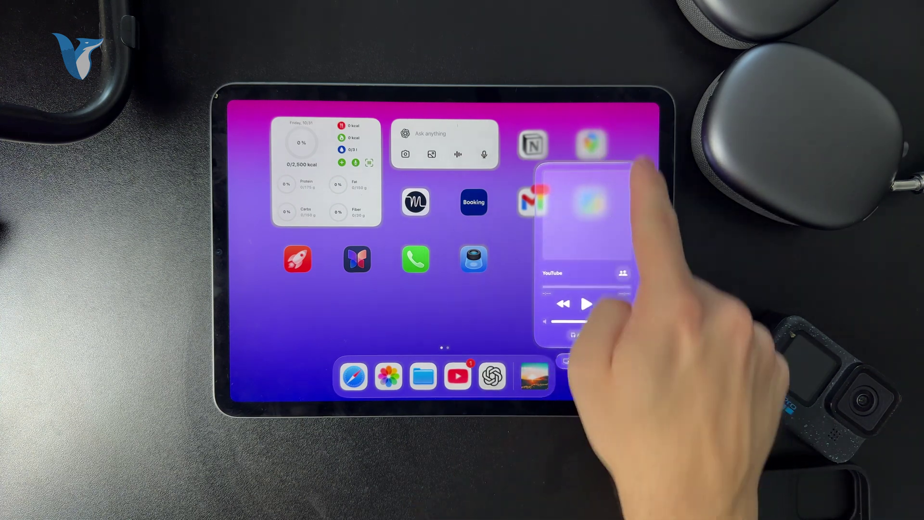
{"action": "left_click", "coordinate": [635, 155]}
{"action": "left_click", "coordinate": [473, 329]}
{"action": "left_click", "coordinate": [490, 374]}
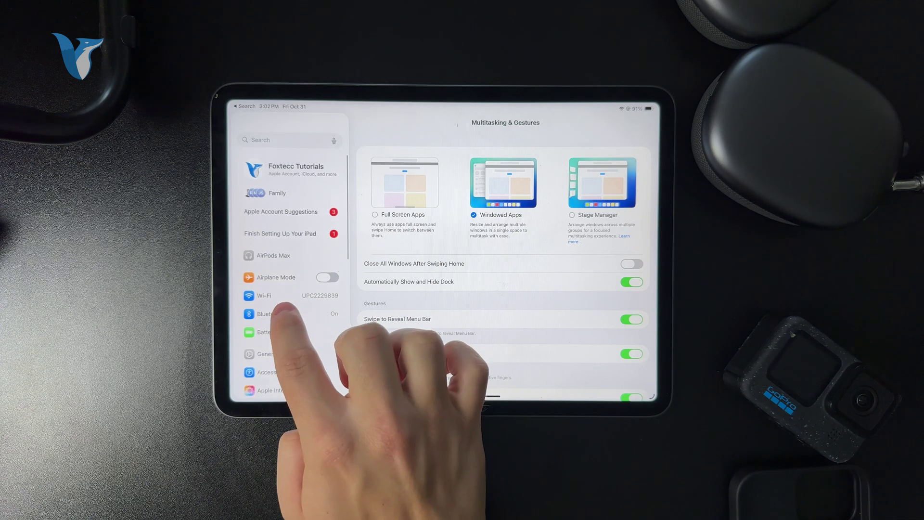
Step: Show the Bluetooth page in Settings, with AirPods Max listed as Connected
{"action": "left_click", "coordinate": [282, 313]}
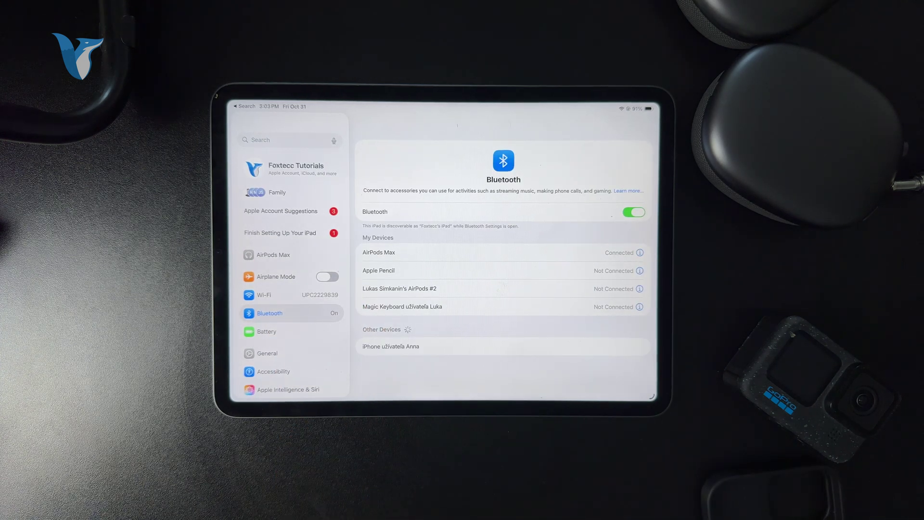